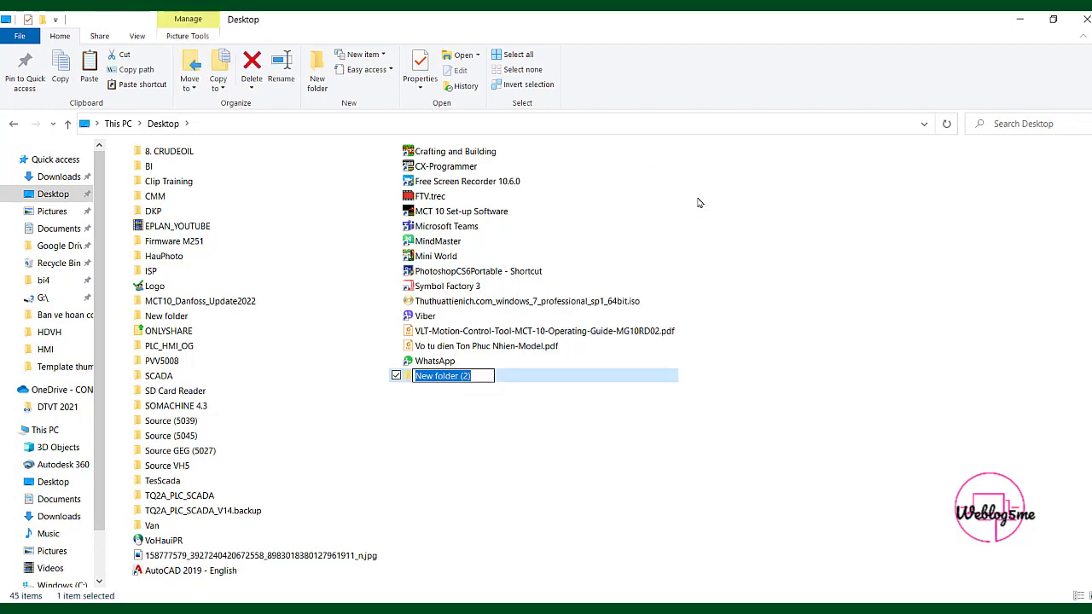
# Name the new desktop folder "Blue Open Studio" and open it
pyautogui.write('Blue Op')
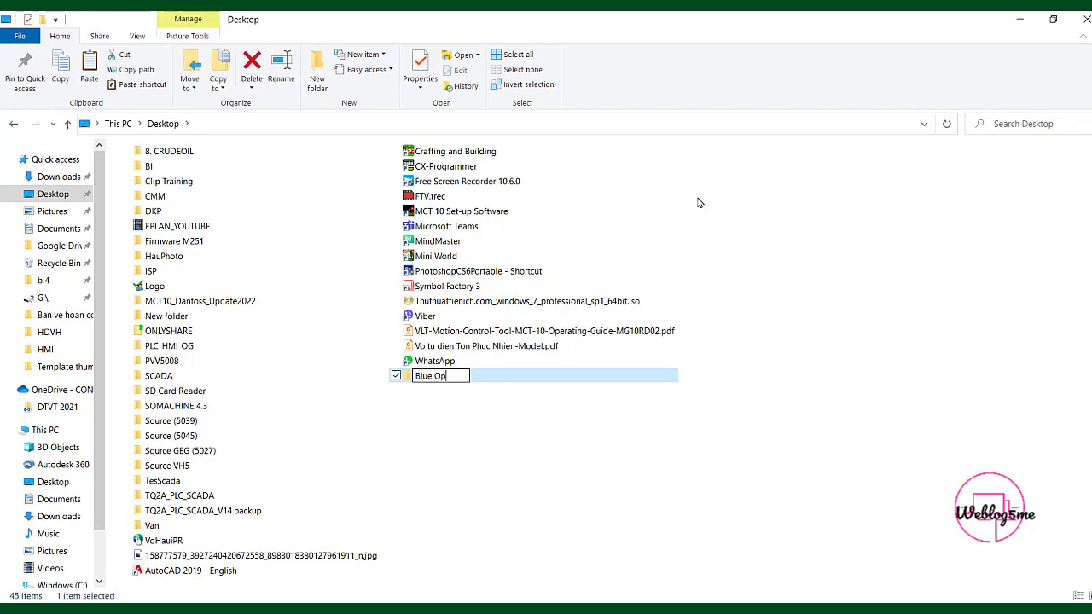
pyautogui.write('en Studio')
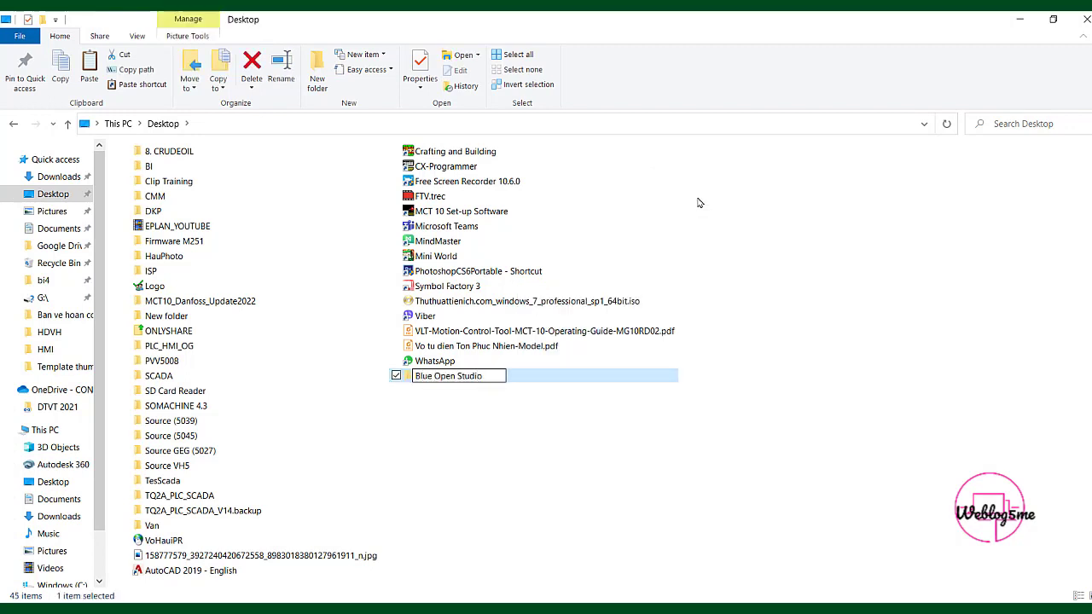
pyautogui.click(517, 431)
pyautogui.doubleClick(514, 375)
# Paste Soft_BLUE_Open_Studio_2020_SP2.zip into the empty Blue Open Studio folder and extract the archive there
pyautogui.rightClick(475, 324)
pyautogui.click(508, 425)
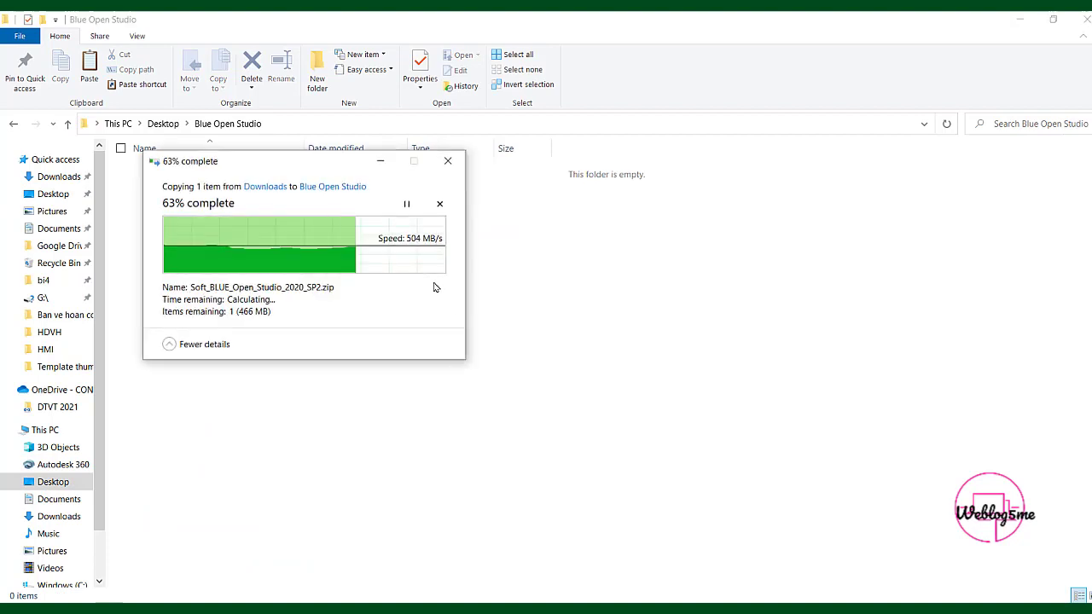
pyautogui.rightClick(245, 173)
pyautogui.click(307, 304)
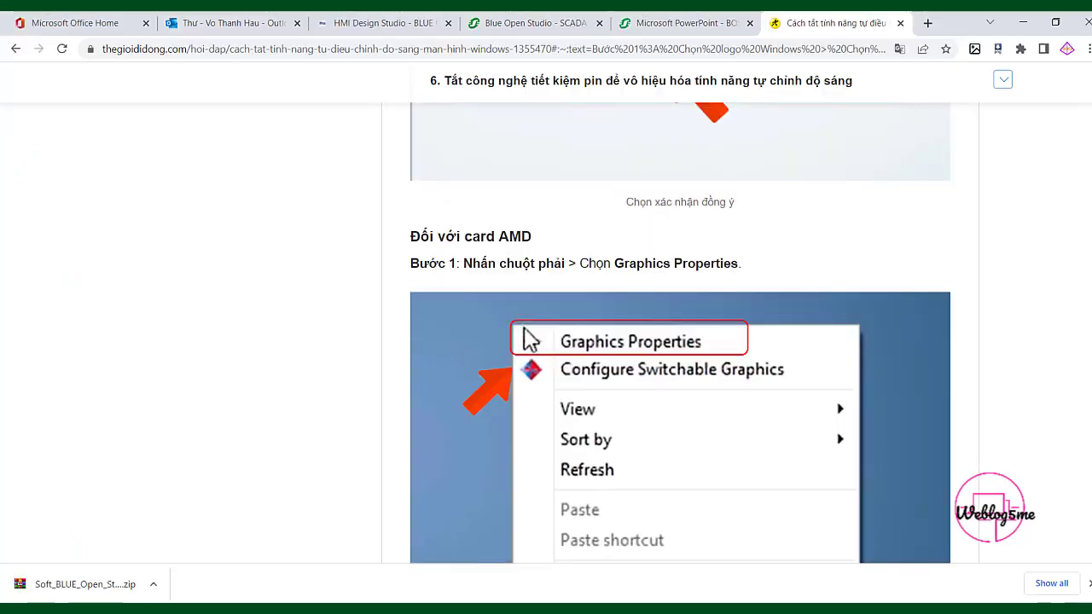
# Close the Outlook mail page in the browser and minimize the browser window
pyautogui.click(226, 23)
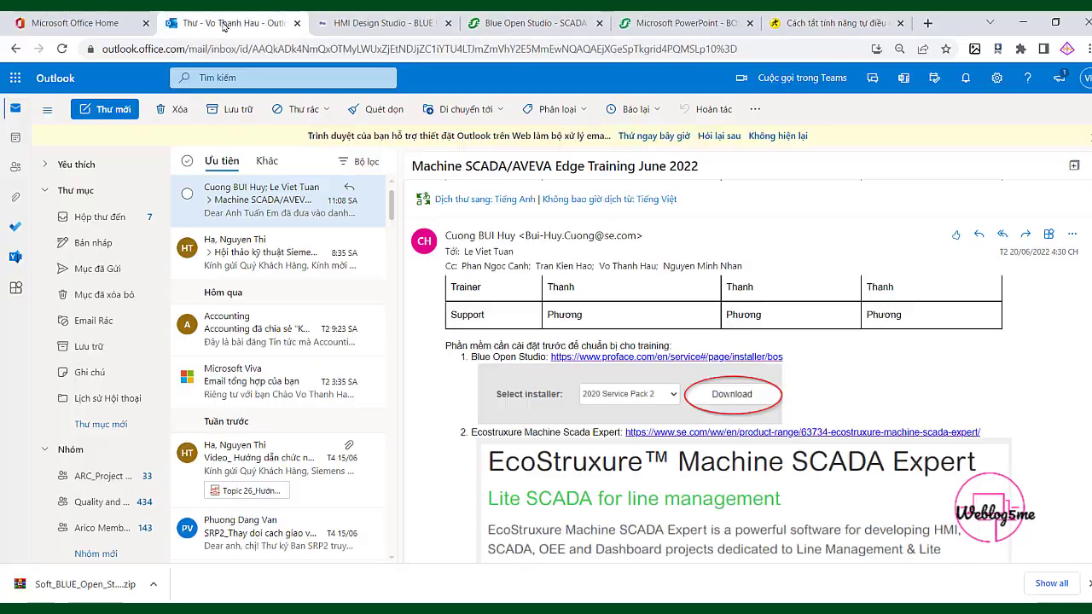
pyautogui.click(296, 24)
pyautogui.click(1021, 24)
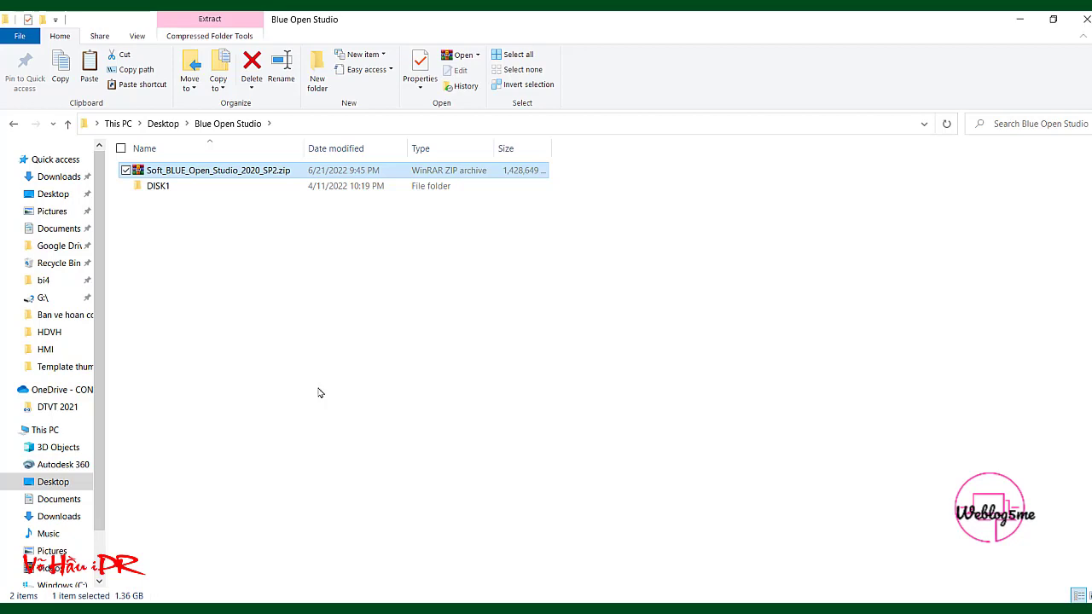
# Launch setup.exe from the extracted DISK1 folder and accept English (United States) as the installation language
pyautogui.doubleClick(184, 185)
pyautogui.scroll(-3, 273, 500)
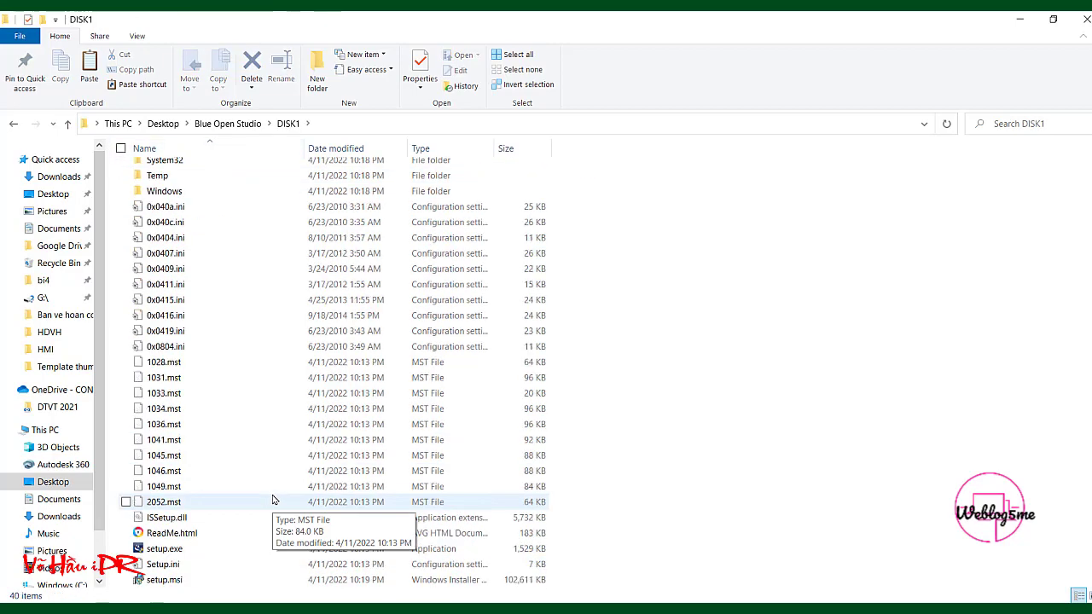
pyautogui.rightClick(166, 548)
pyautogui.click(239, 104)
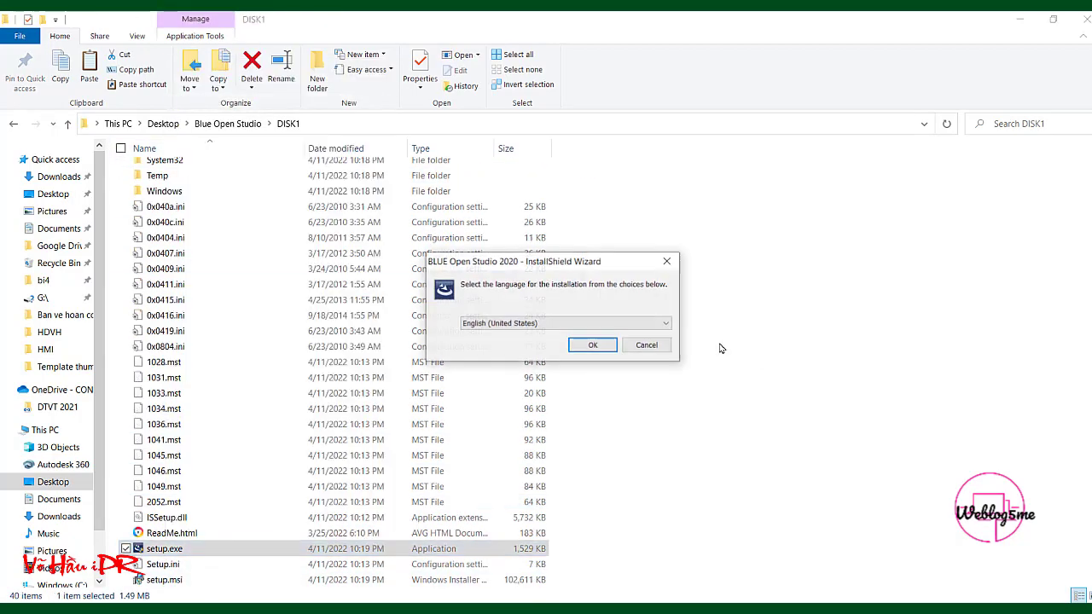
pyautogui.click(587, 346)
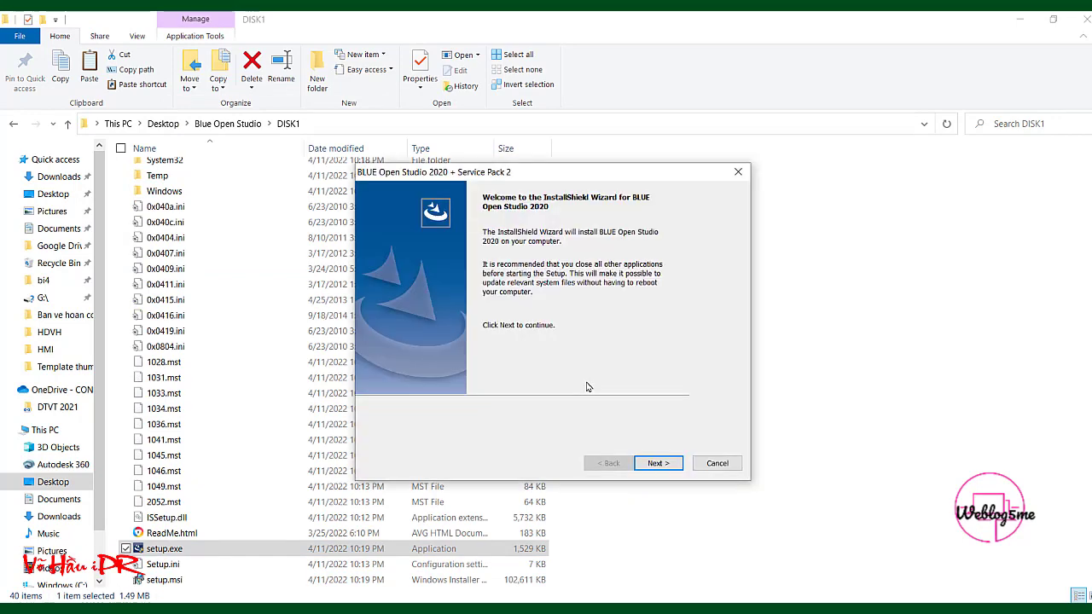
# Continue past the welcome page of the setup wizard and accept the BLUE Open Studio 2020 license agreement
pyautogui.click(655, 462)
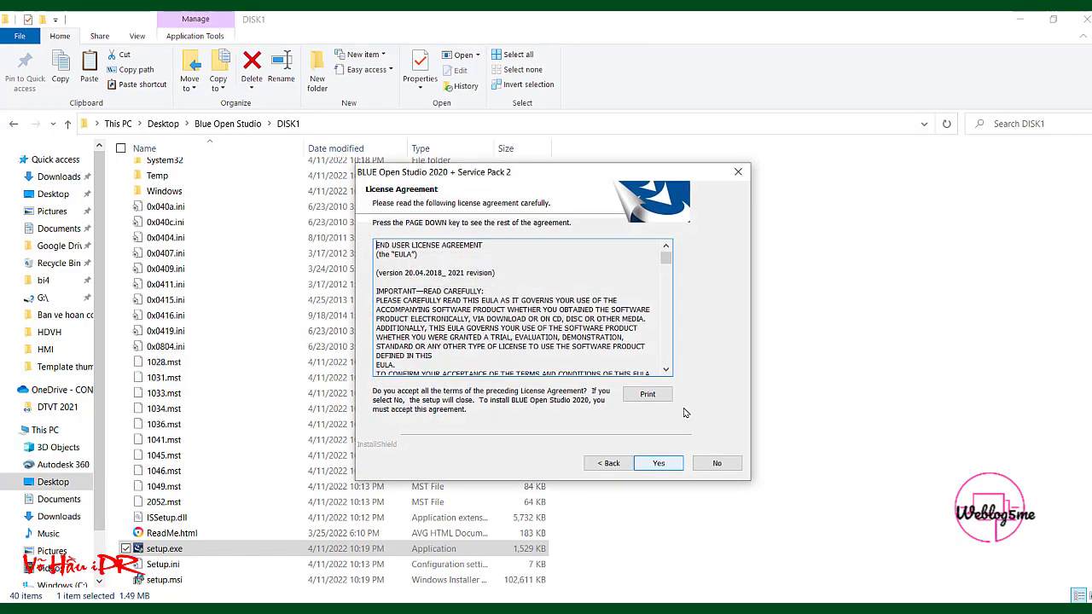
pyautogui.scroll(-15, 628, 302)
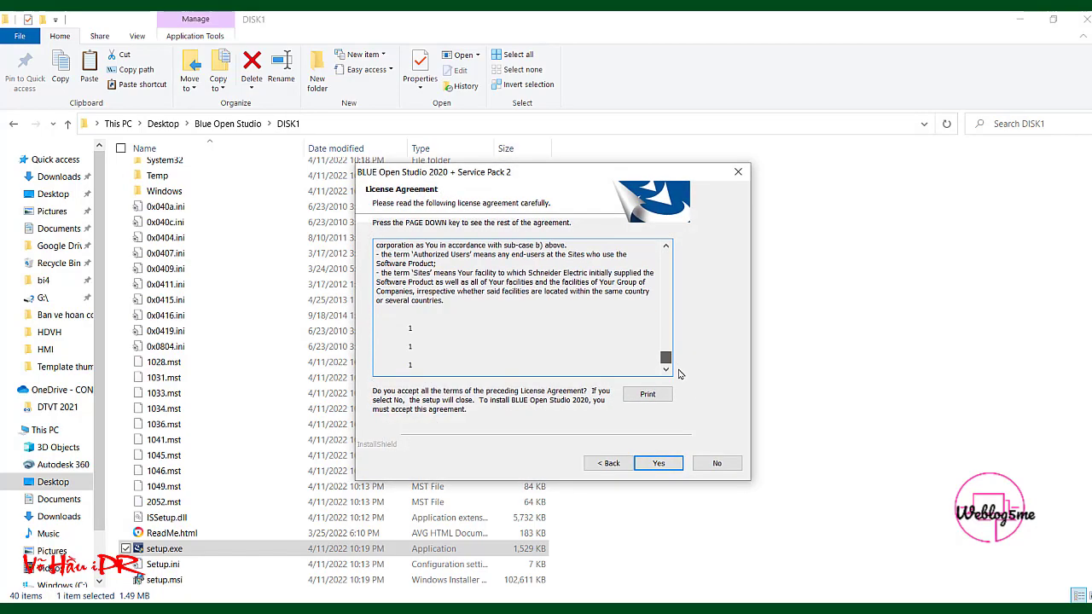
pyautogui.click(660, 464)
pyautogui.click(658, 463)
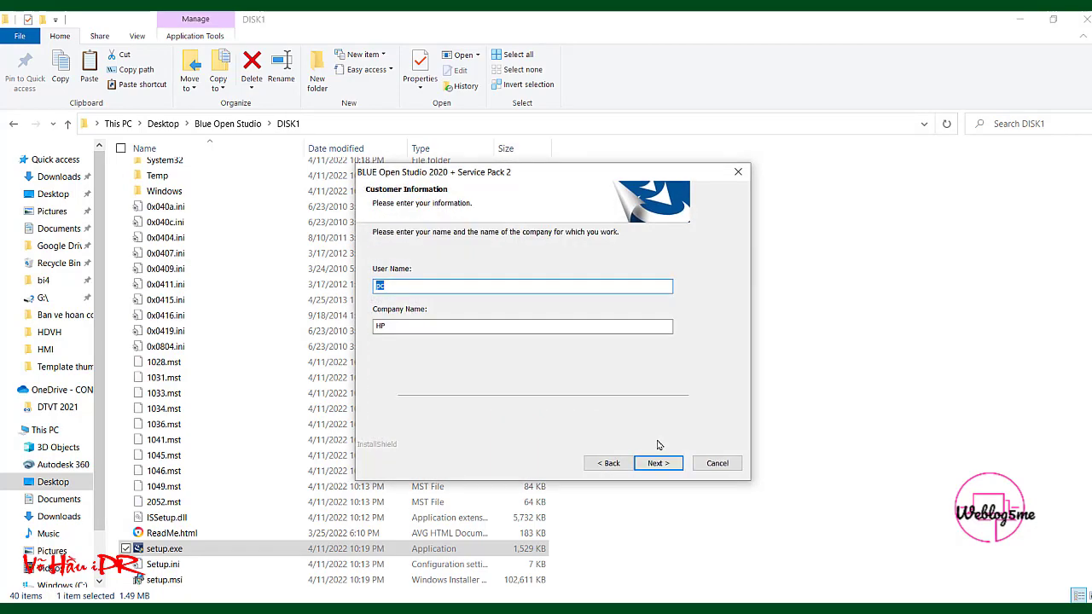
# Enter the user's name and the company name "Weblog5me" as the customer information and continue
pyautogui.write('VohaupIR')
pyautogui.press('BackSpace')
pyautogui.press('BackSpace')
pyautogui.press('BackSpace')
pyautogui.press('BackSpace')
pyautogui.press('BackSpace')
pyautogui.press('BackSpace')
pyautogui.write('HauiPR')
pyautogui.press('Tab')
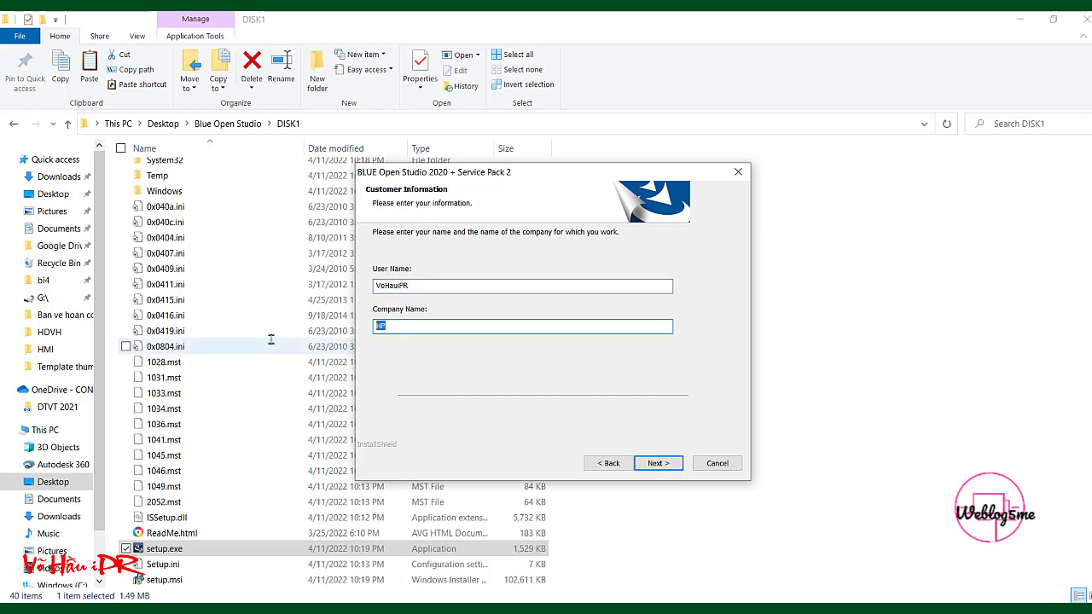
pyautogui.write('Weblog5me')
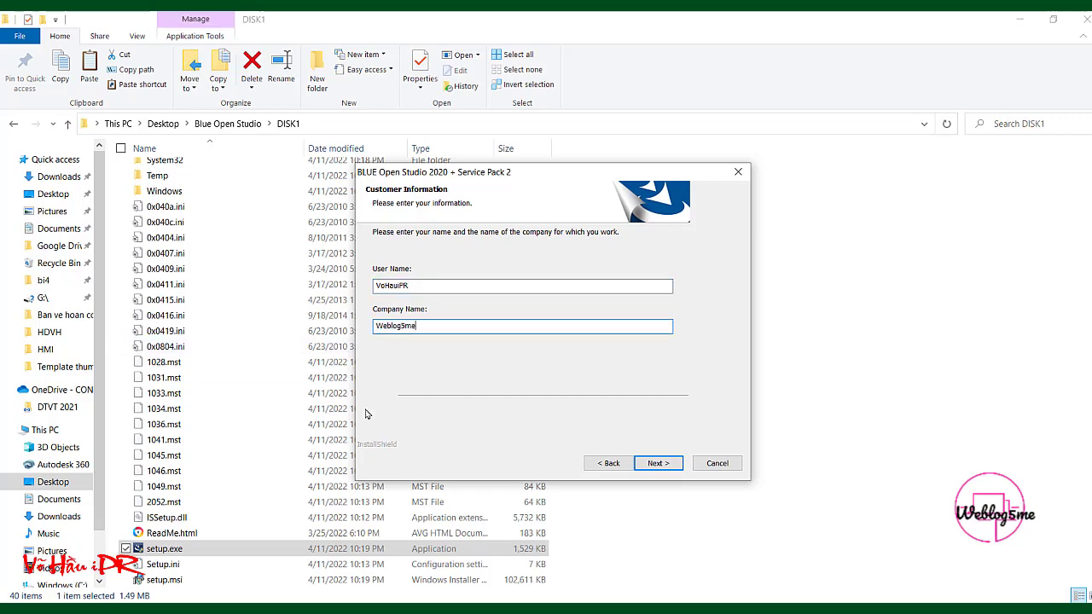
pyautogui.click(655, 463)
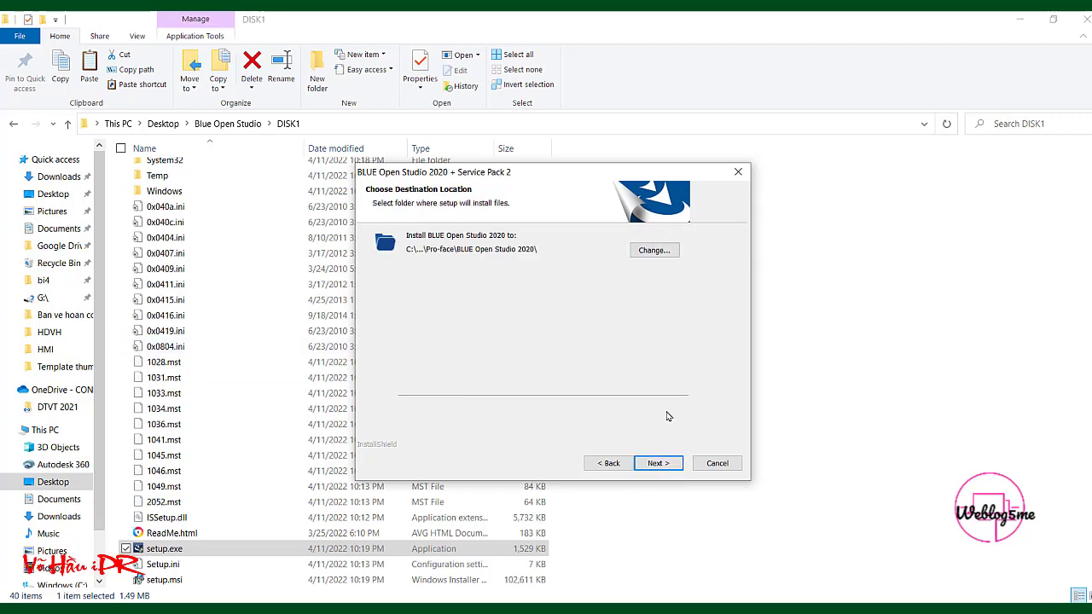
# Accept the default destination folder and feature selection, and start installing BLUE Open Studio 2020
pyautogui.click(666, 463)
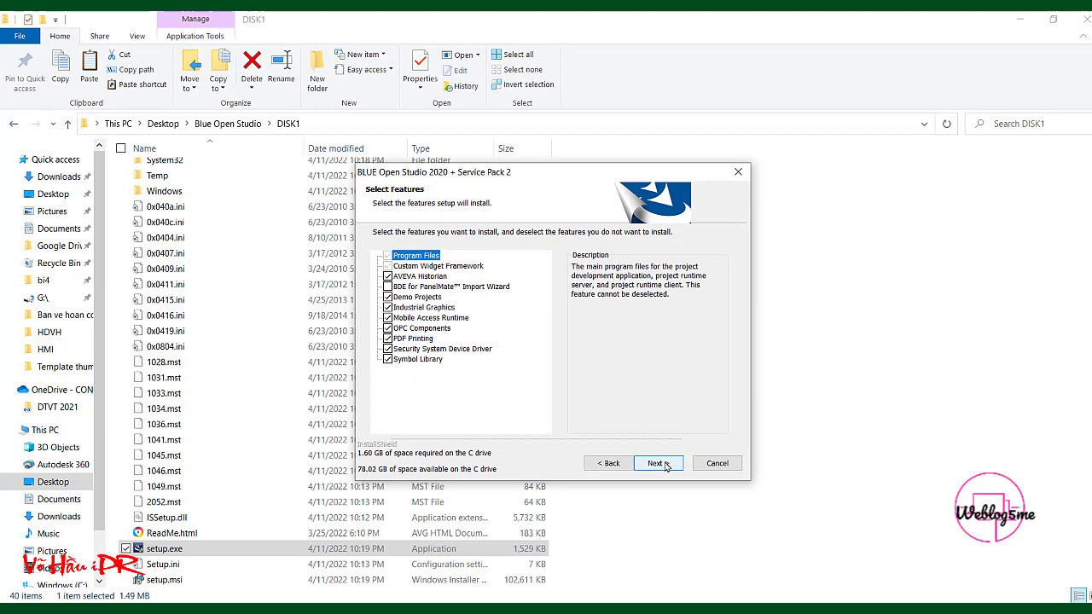
pyautogui.click(666, 464)
pyautogui.click(661, 469)
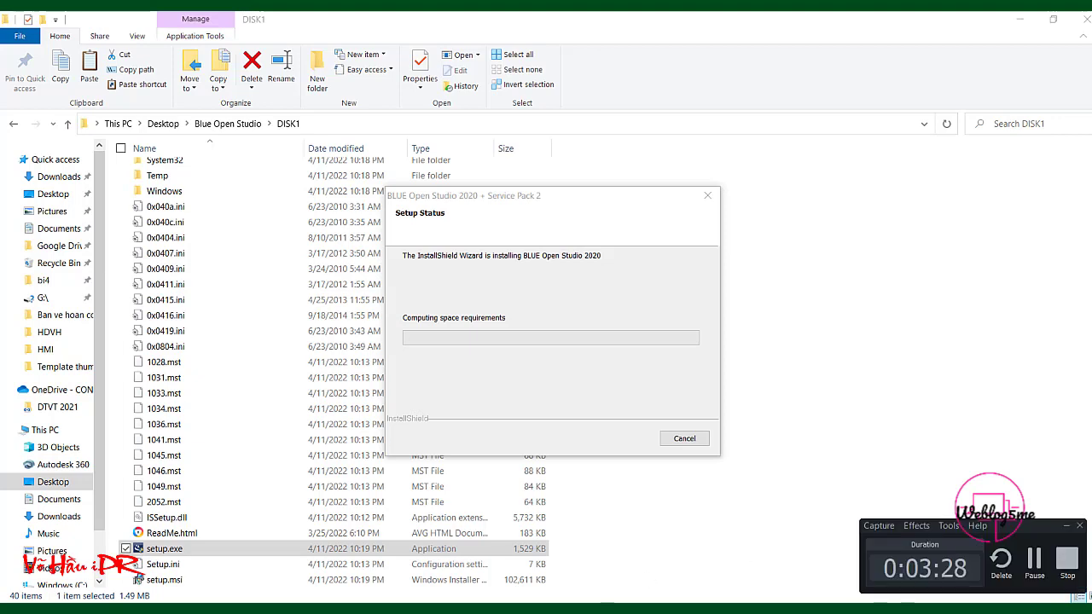
pyautogui.click(865, 422)
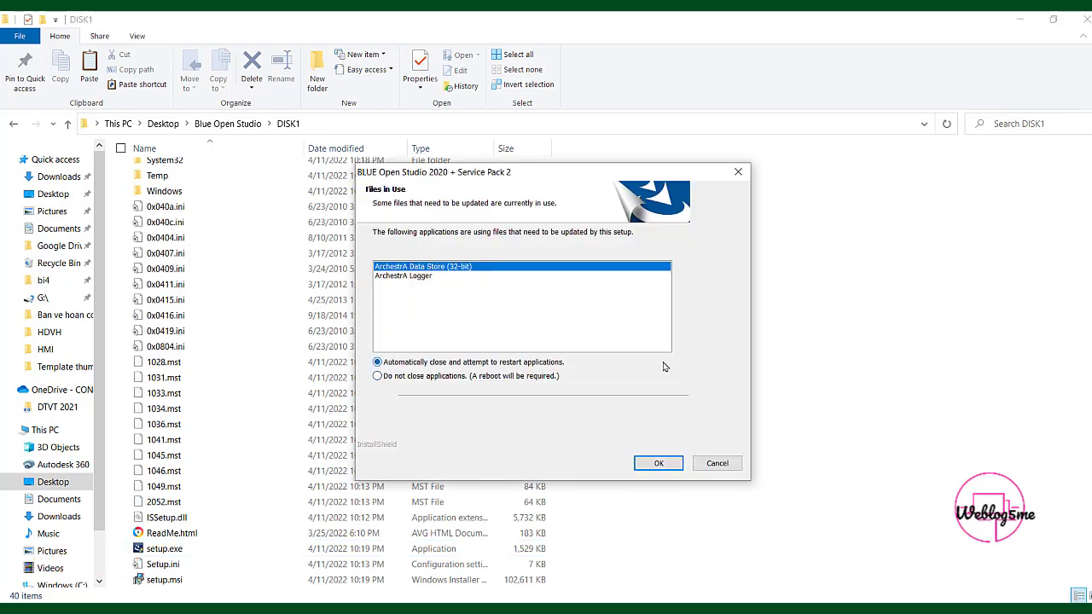
# Choose not to close the applications that are using files and continue the installation
pyautogui.click(668, 468)
pyautogui.click(377, 375)
pyautogui.click(660, 462)
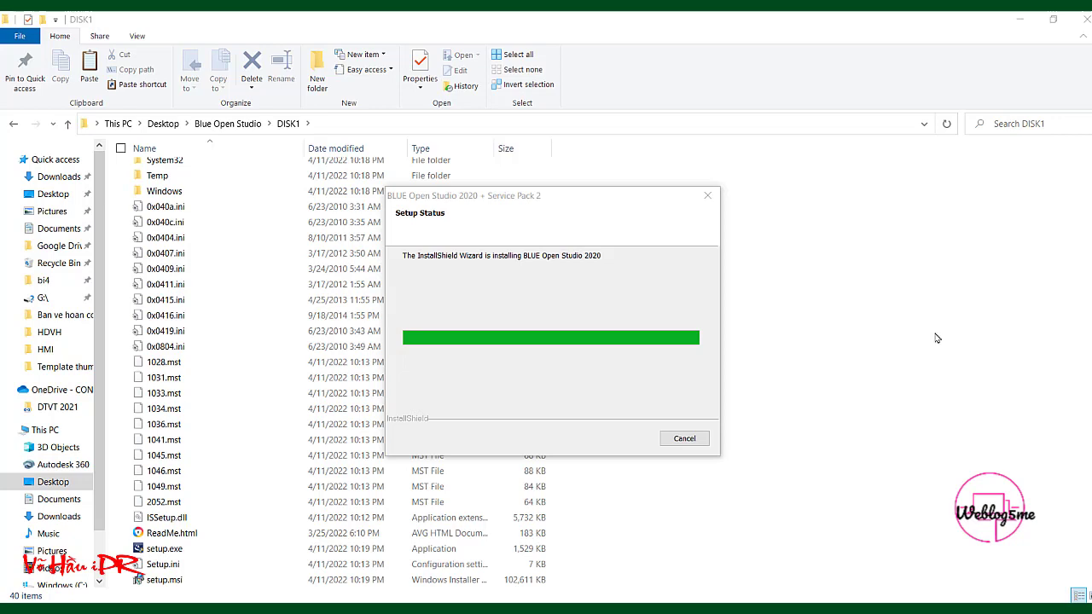
pyautogui.scroll(4, 936, 338)
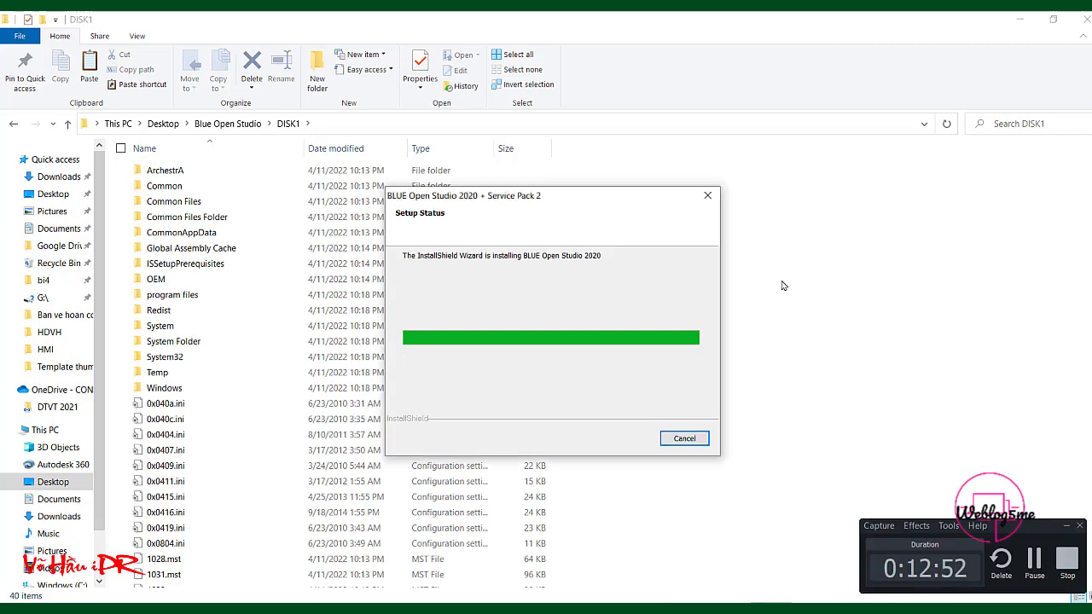
pyautogui.click(917, 526)
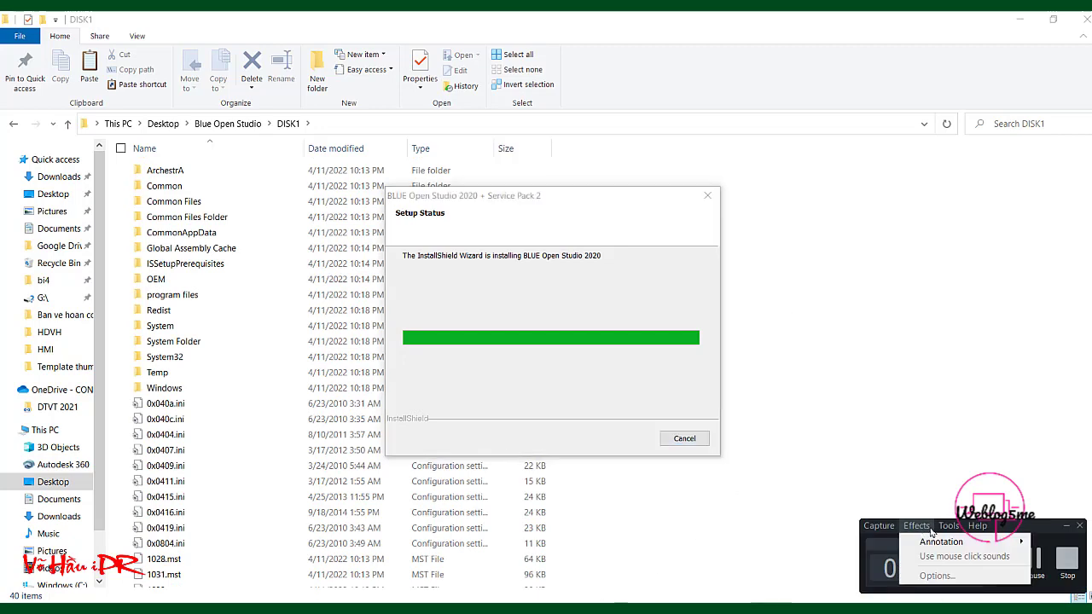
pyautogui.moveTo(993, 523)
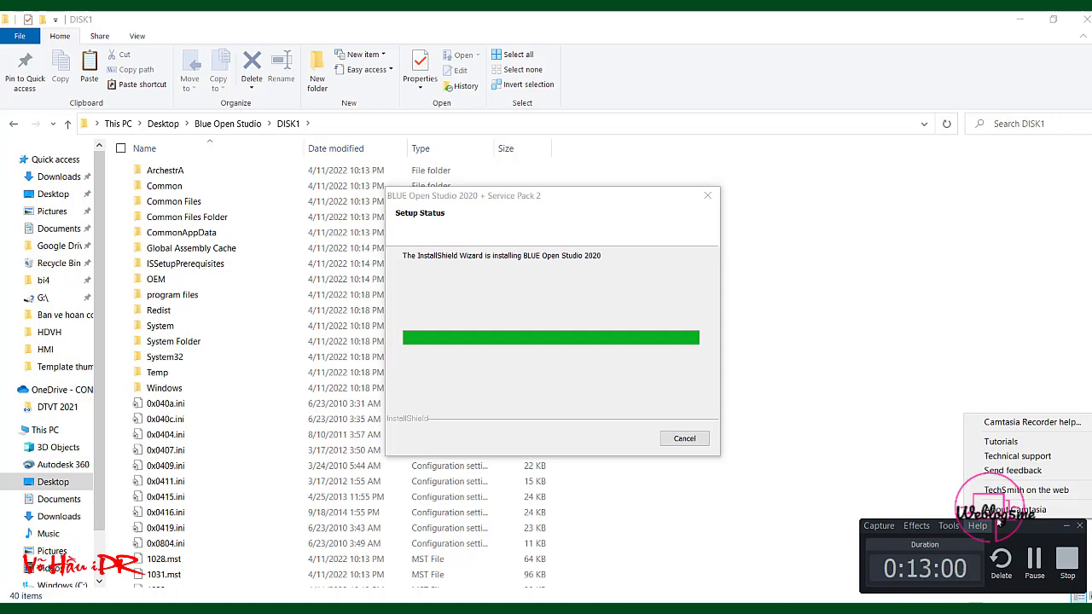
pyautogui.press('Right')
pyautogui.hotkey('alt', 'Tab')
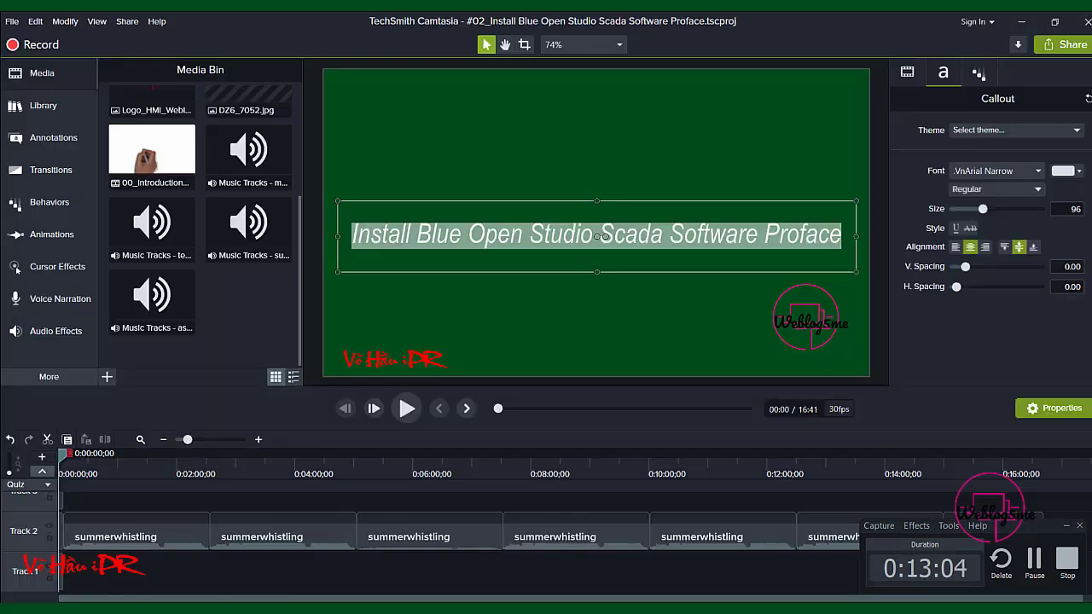
pyautogui.click(63, 22)
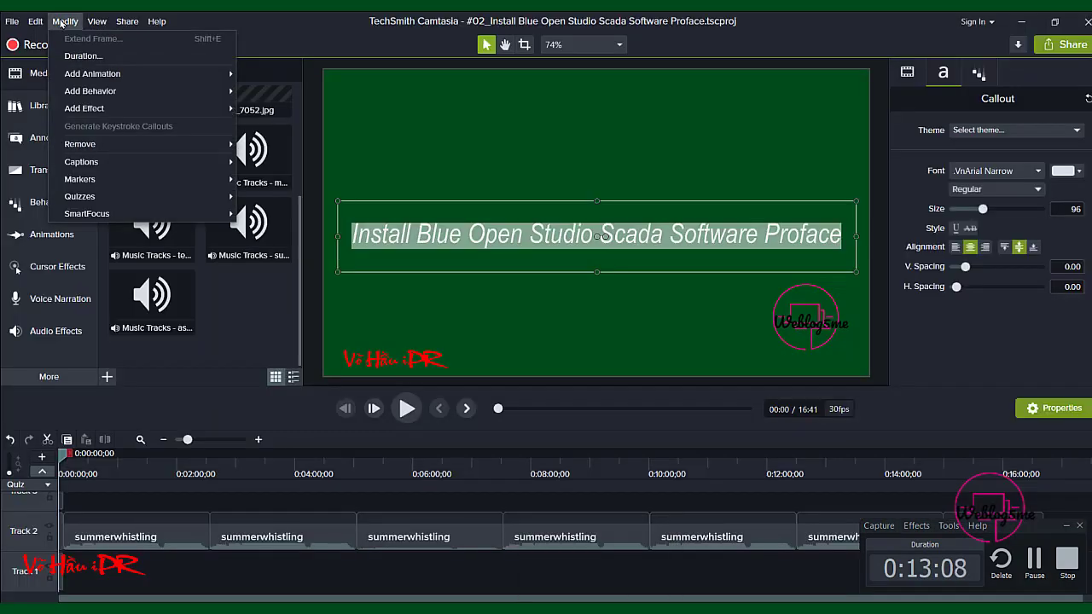
pyautogui.moveTo(129, 22)
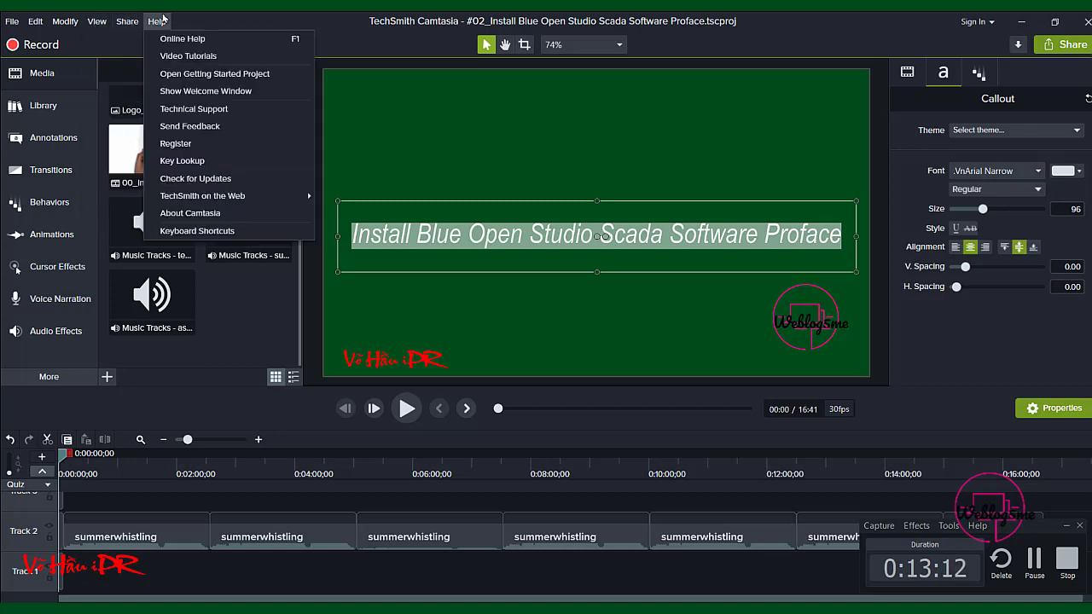
pyautogui.moveTo(36, 22)
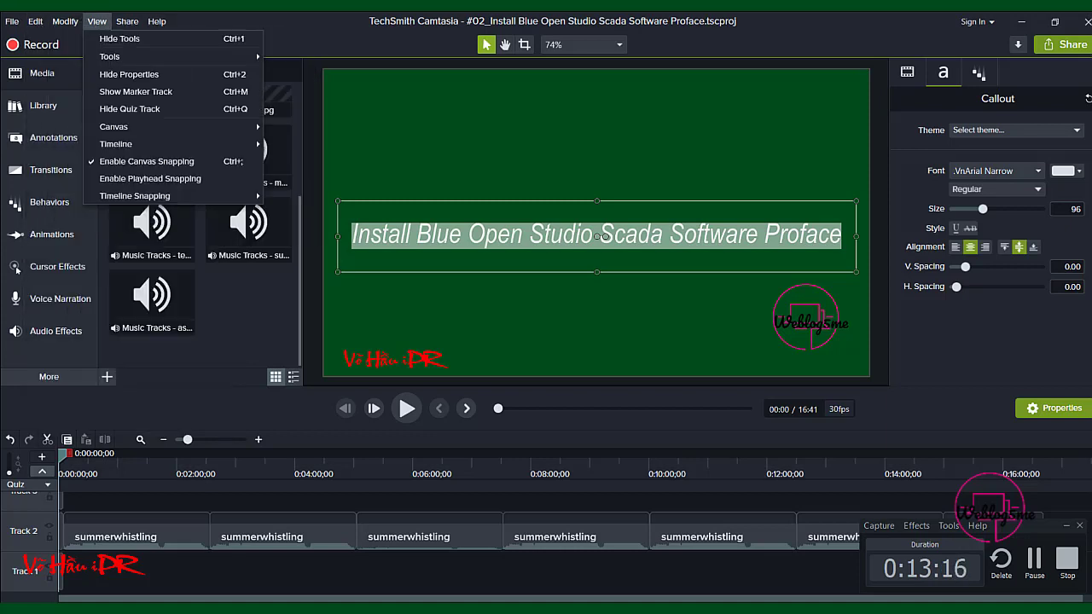
pyautogui.click(1019, 22)
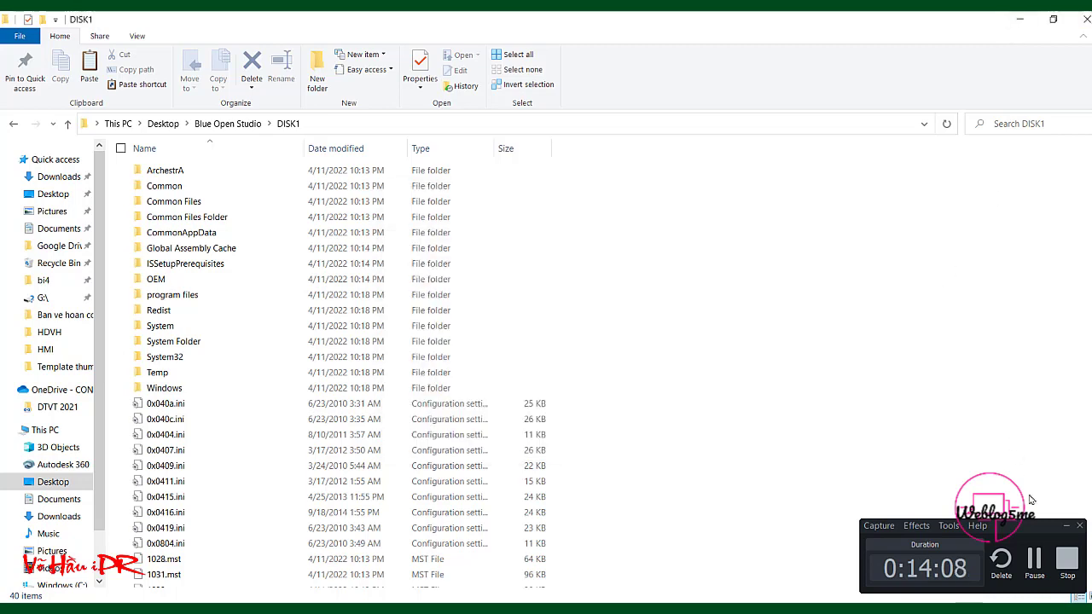
pyautogui.click(1064, 527)
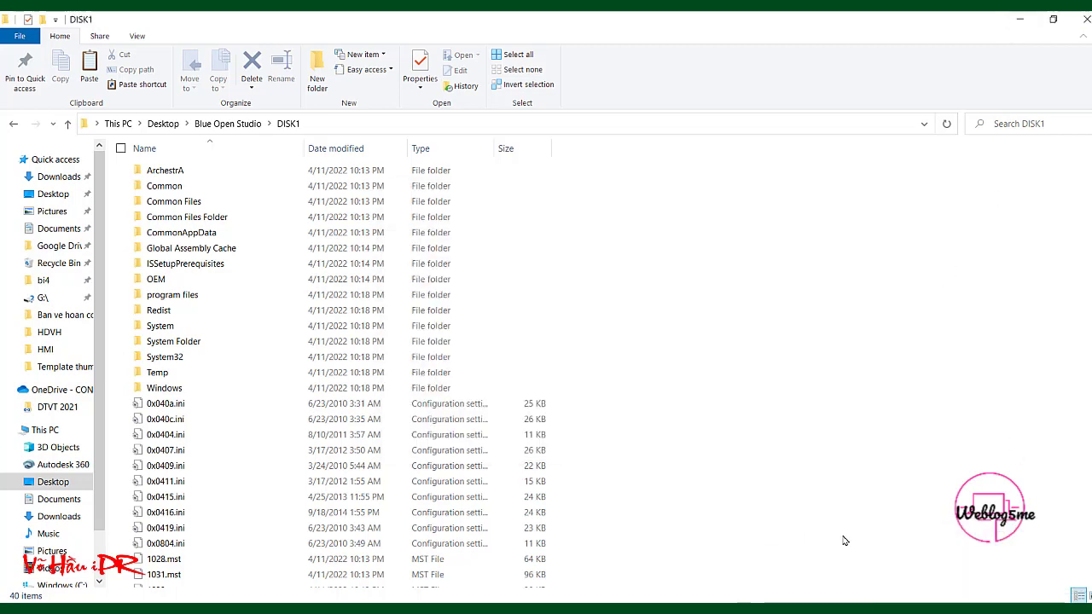
# Open Task Manager to examine the running processes during the installation, and minimize it
pyautogui.rightClick(1049, 609)
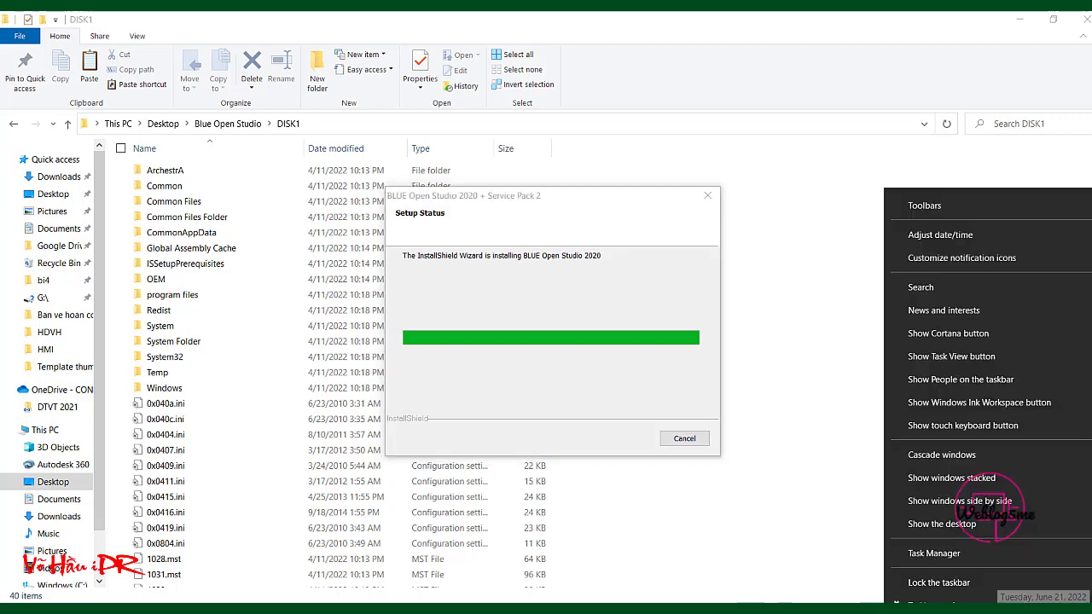
pyautogui.click(992, 553)
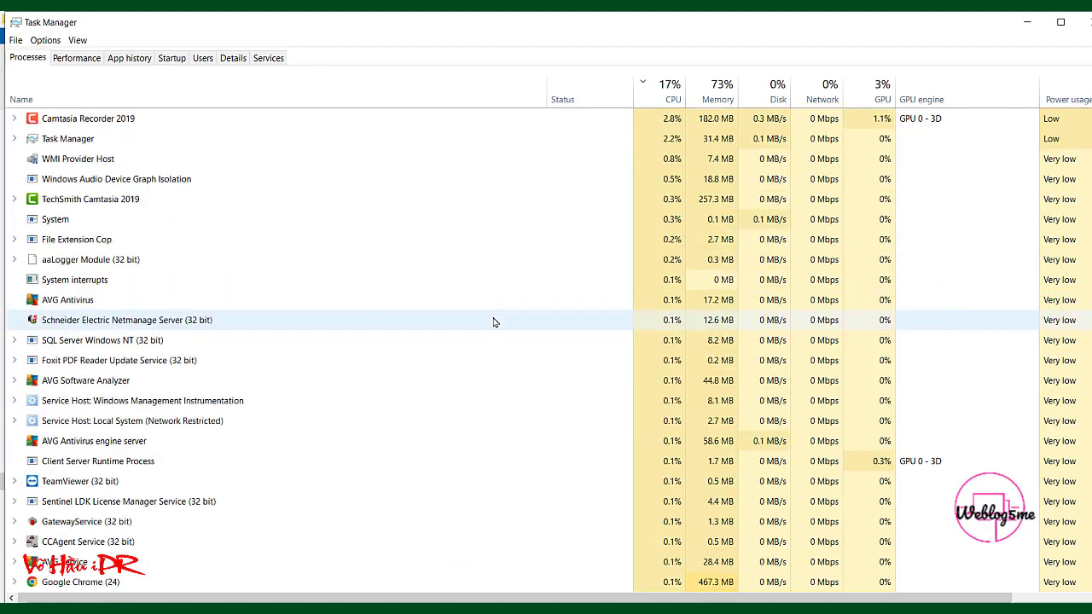
pyautogui.click(1028, 25)
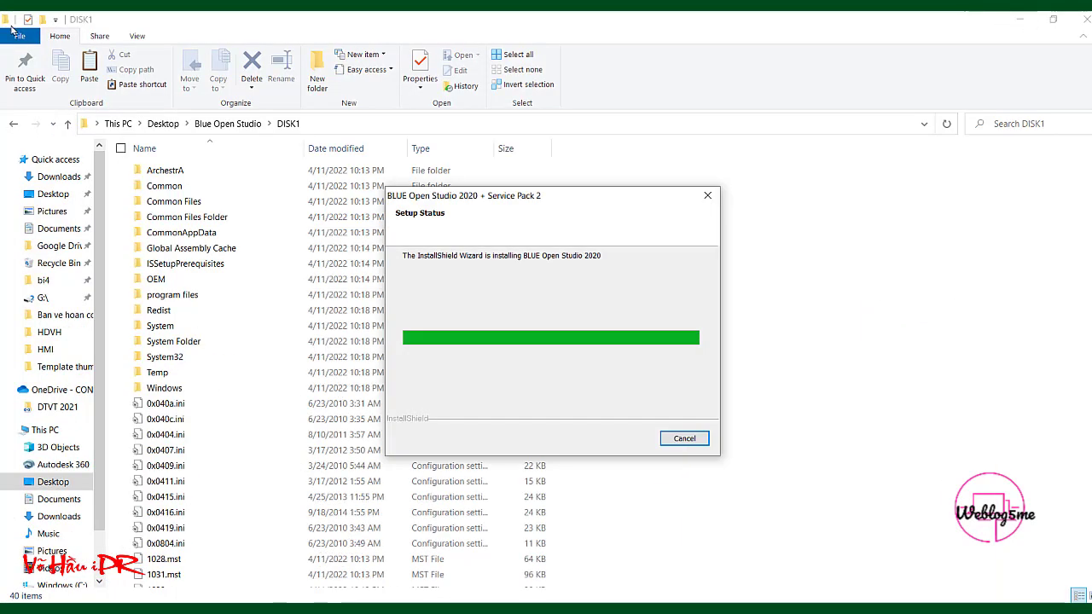
# Search Windows for "display" and open the advanced display settings from the display settings page
pyautogui.press('super')
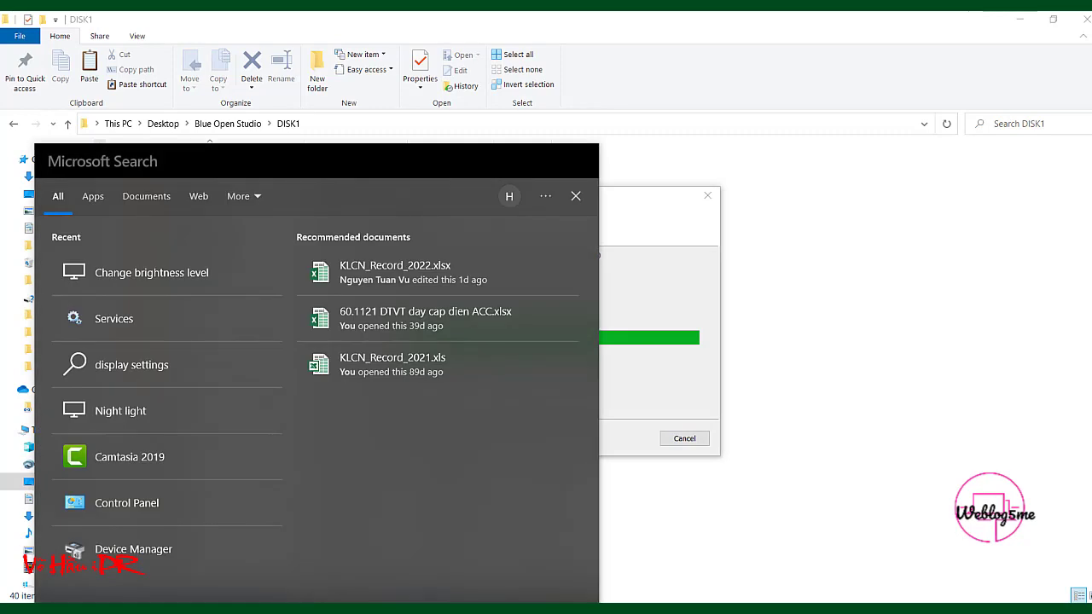
pyautogui.write('display')
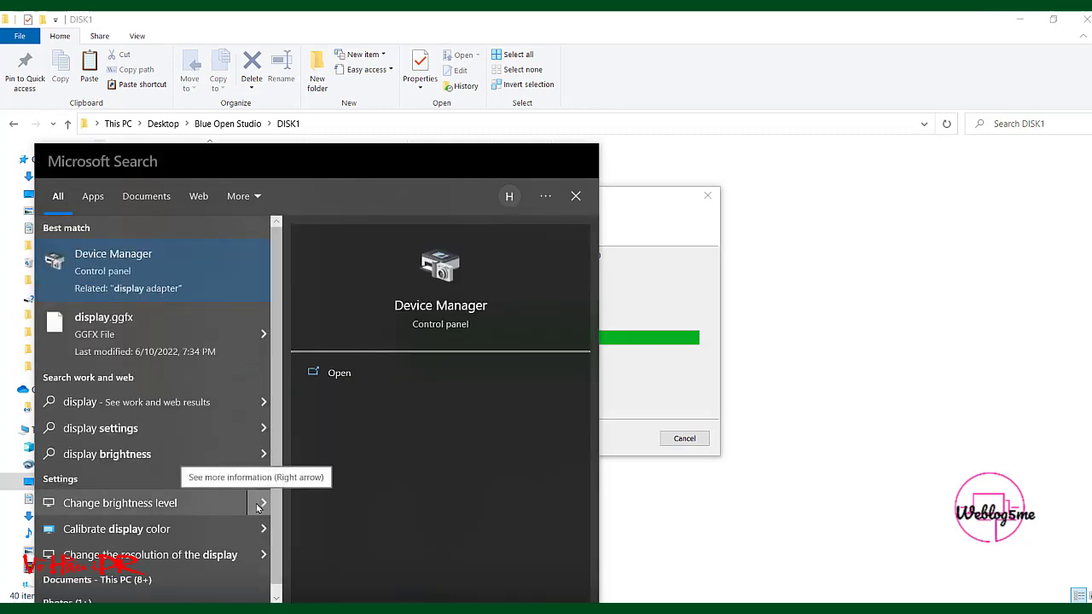
pyautogui.scroll(-1, 246, 530)
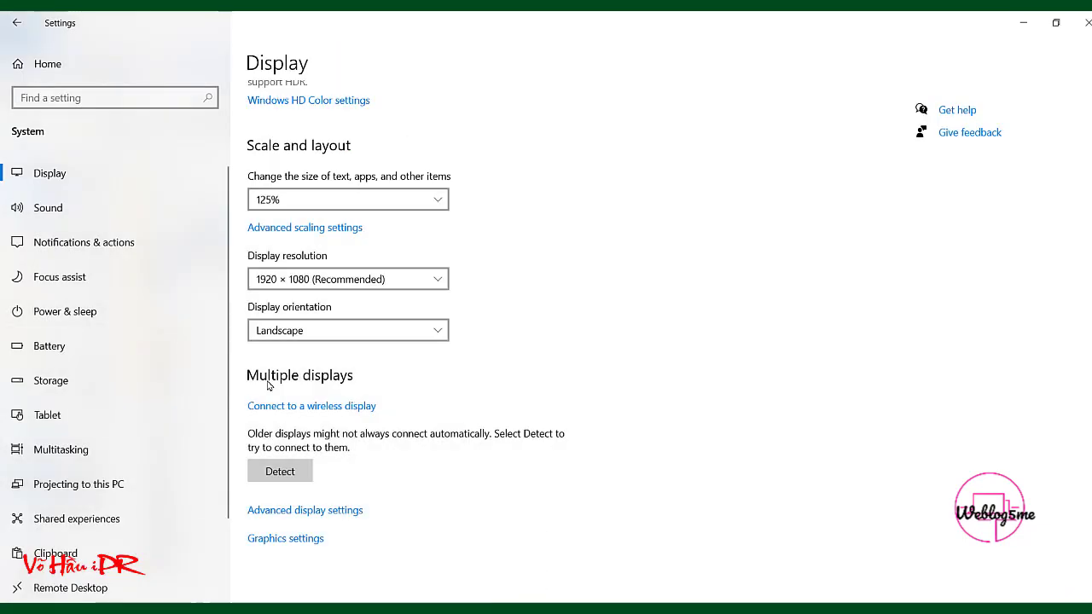
pyautogui.click(273, 511)
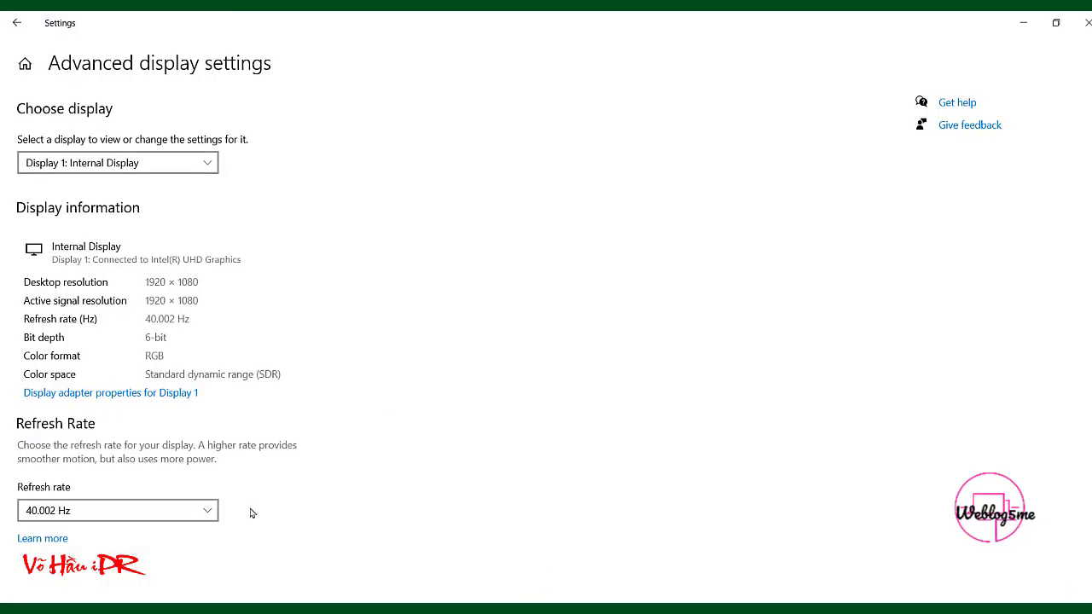
# Check the refresh rate options for the internal display and return to the main Display settings page
pyautogui.click(195, 509)
pyautogui.click(194, 509)
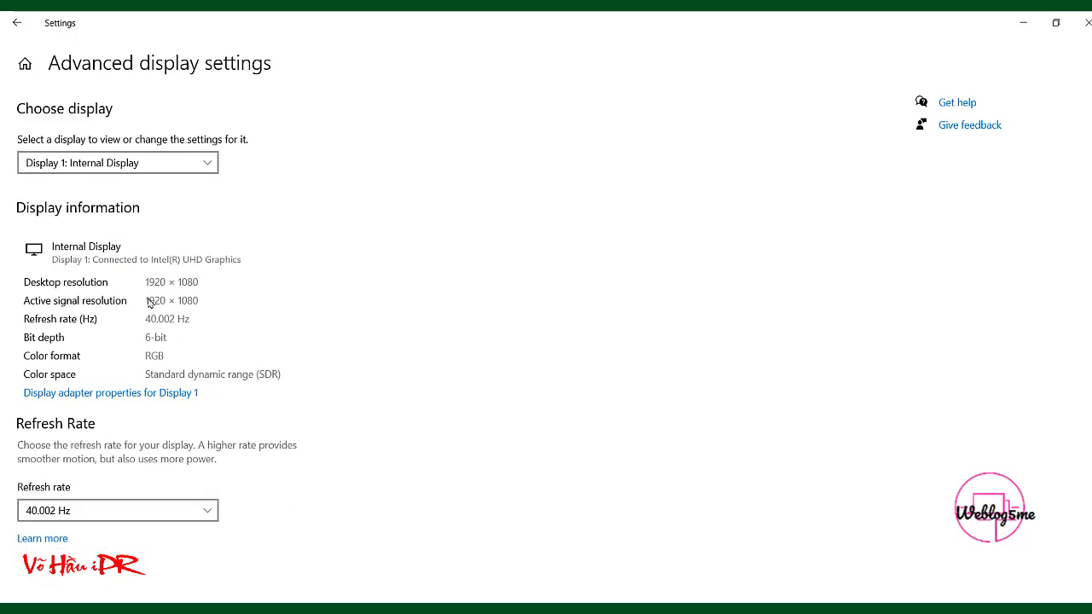
pyautogui.click(17, 23)
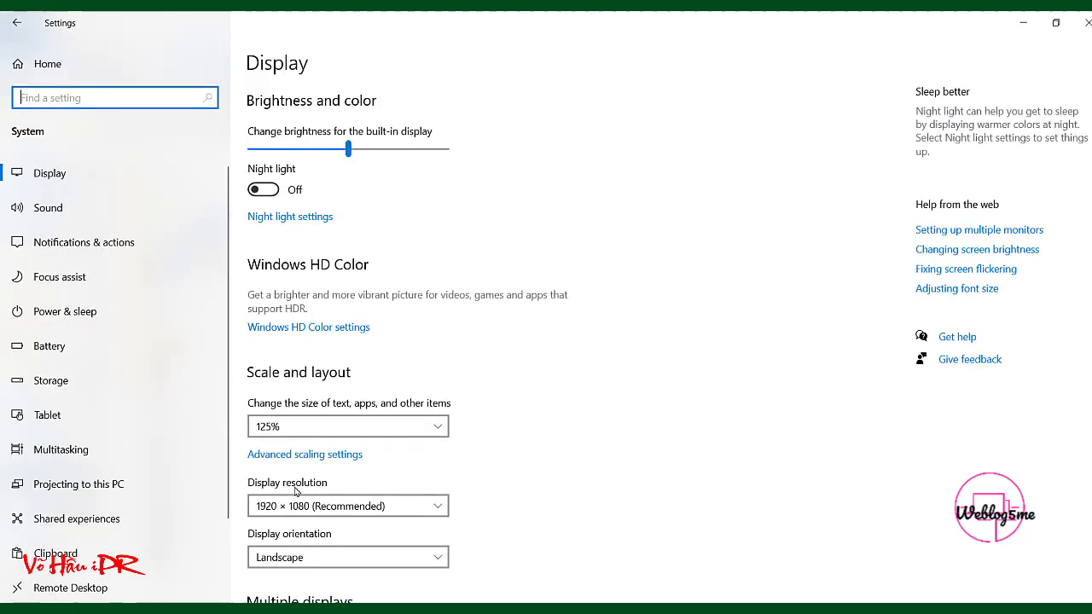
pyautogui.scroll(-3, 321, 309)
pyautogui.click(321, 307)
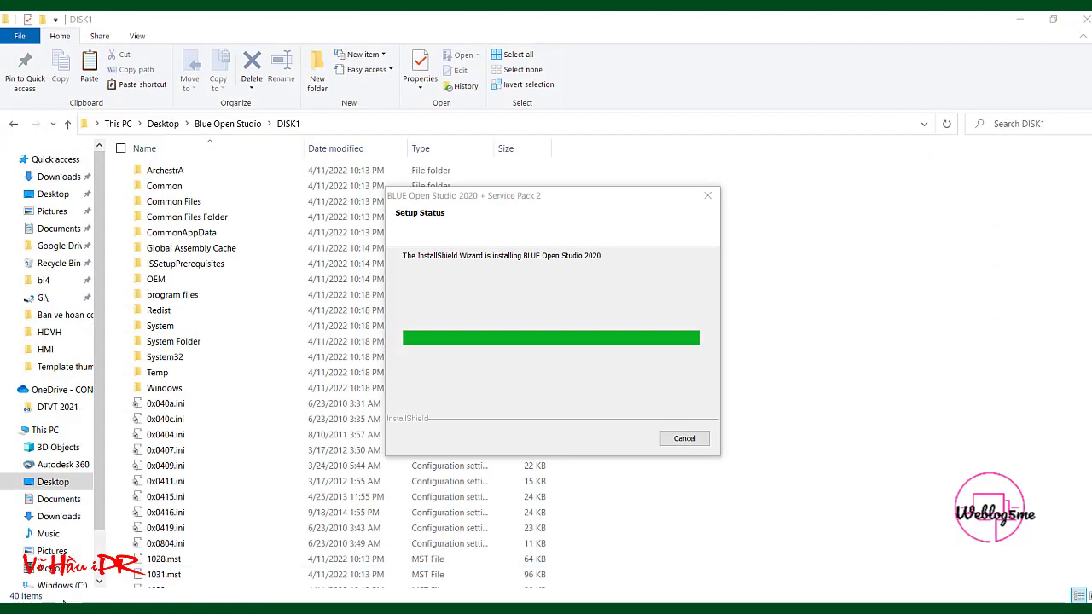
# Close the Services window and open the additional power settings from the Power & sleep page of Windows Settings
pyautogui.press('super')
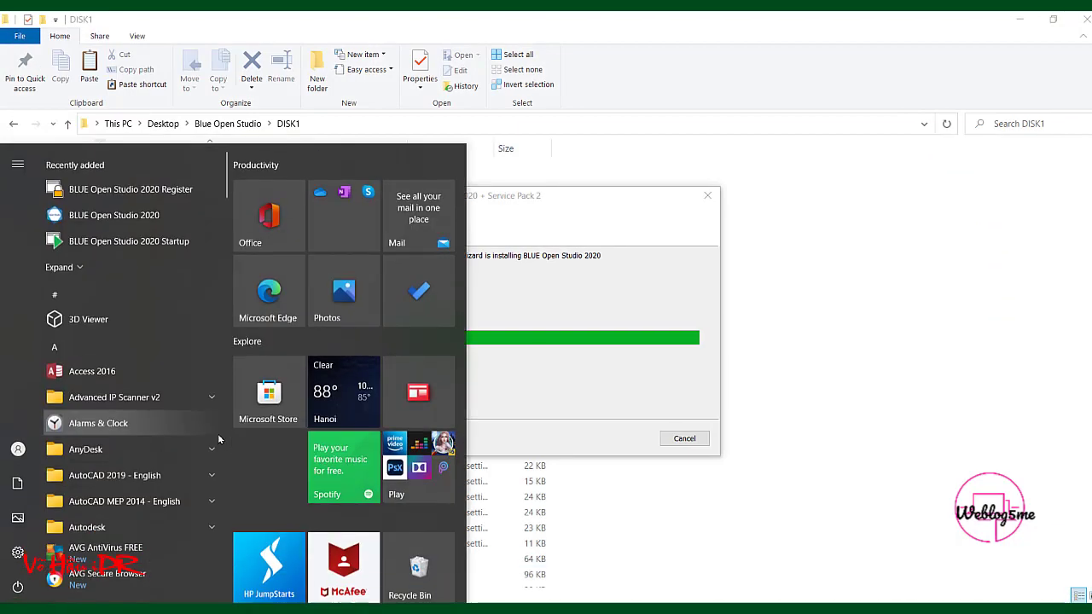
pyautogui.click(17, 552)
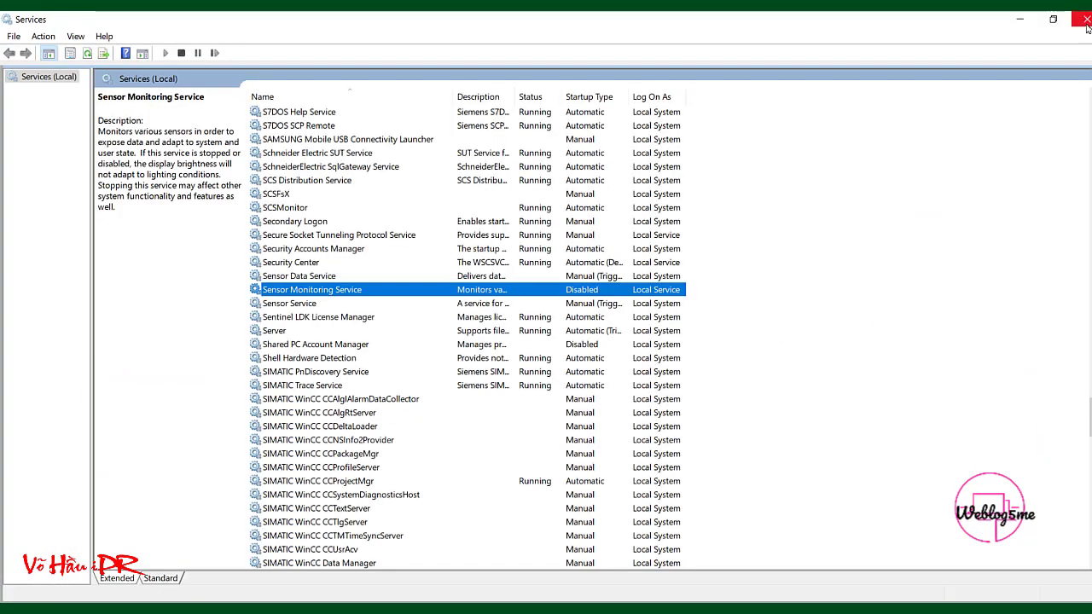
pyautogui.click(1086, 26)
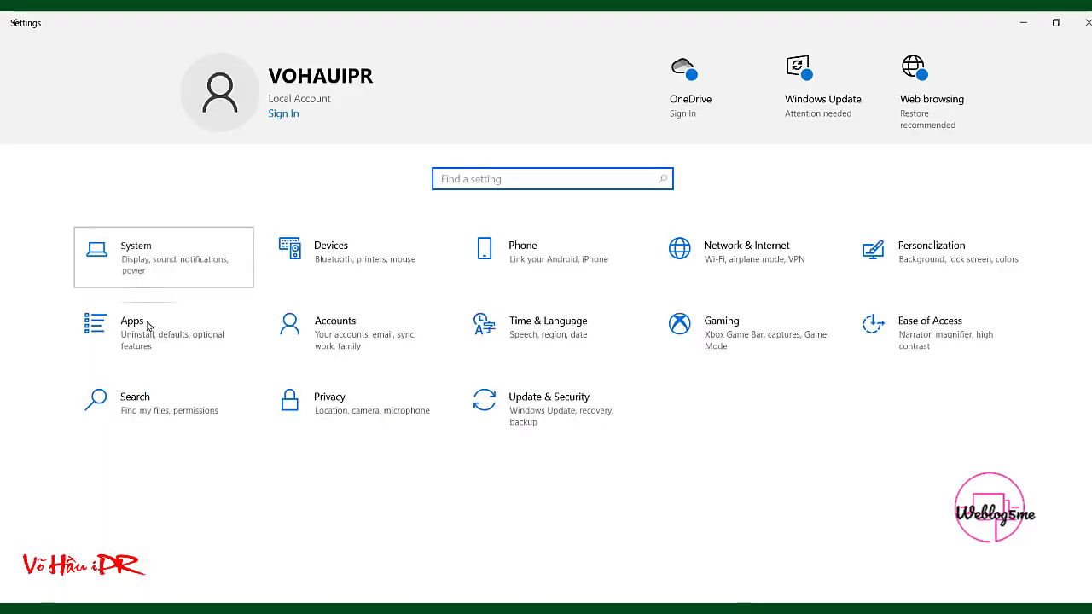
pyautogui.click(163, 257)
pyautogui.click(64, 311)
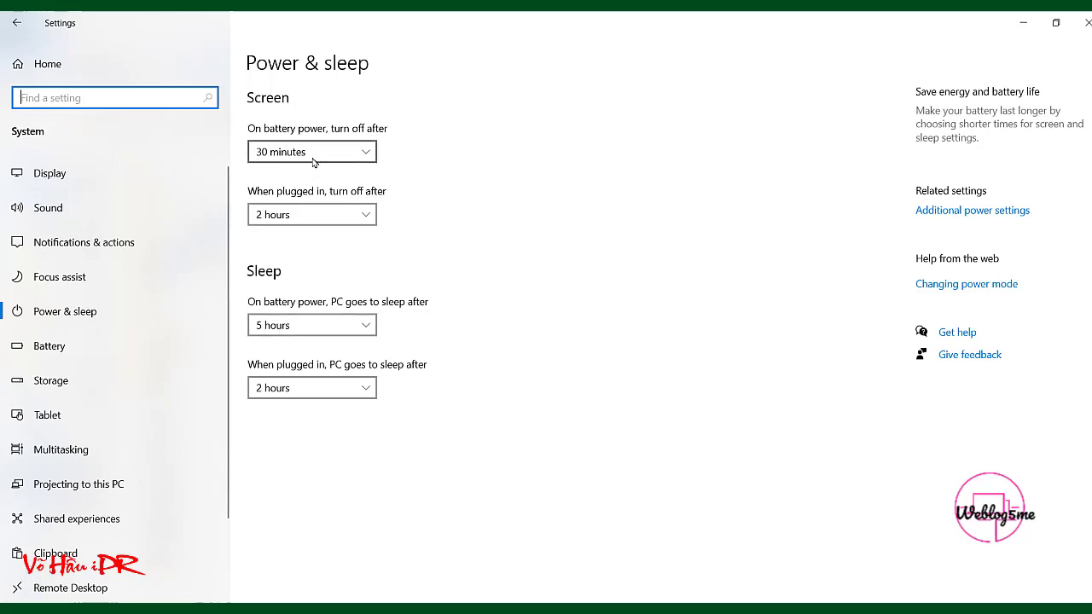
pyautogui.click(972, 212)
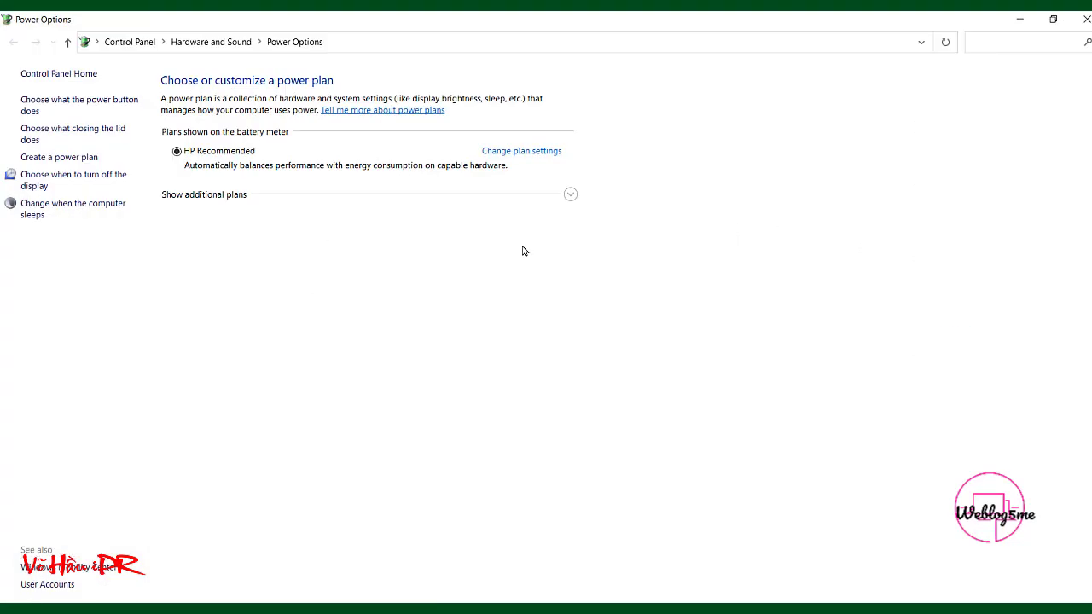
# Choose to restart the computer later, finish the BLUE Open Studio 2020 setup, and close the remaining windows
pyautogui.click(526, 334)
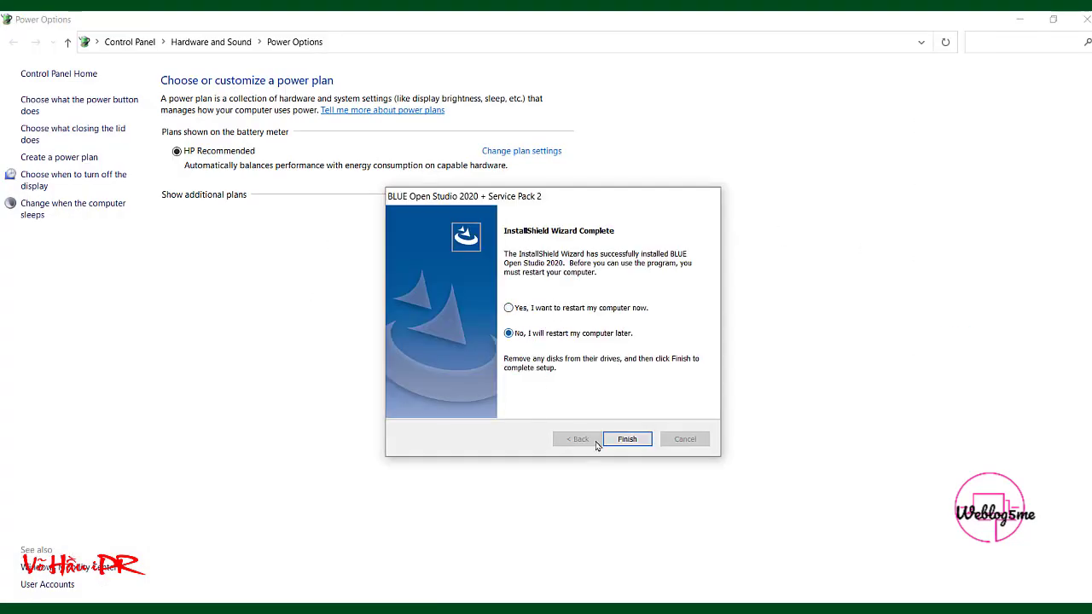
pyautogui.click(616, 439)
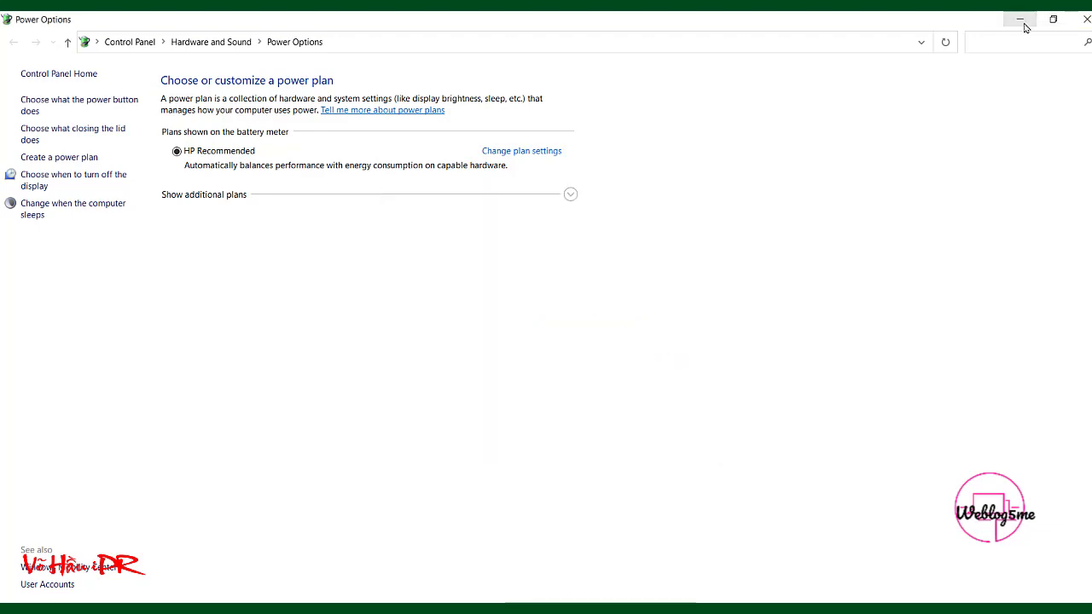
pyautogui.click(1086, 19)
pyautogui.click(1086, 18)
pyautogui.click(1086, 19)
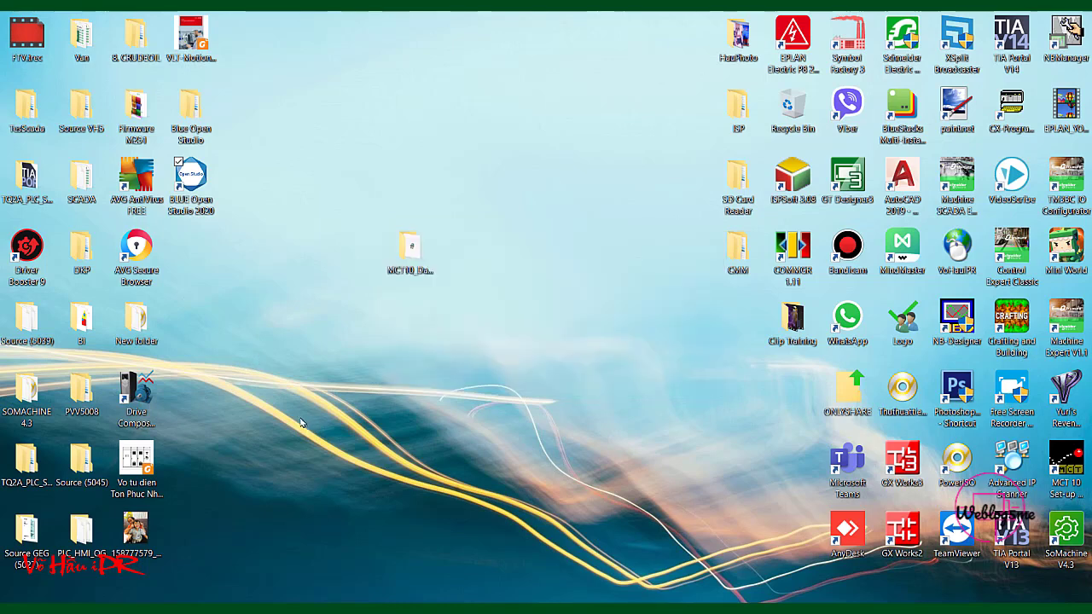
# Refresh the desktop and show the hidden notification area icons
pyautogui.rightClick(363, 378)
pyautogui.click(388, 415)
pyautogui.rightClick(339, 339)
pyautogui.click(365, 395)
pyautogui.click(955, 609)
pyautogui.moveTo(968, 592)
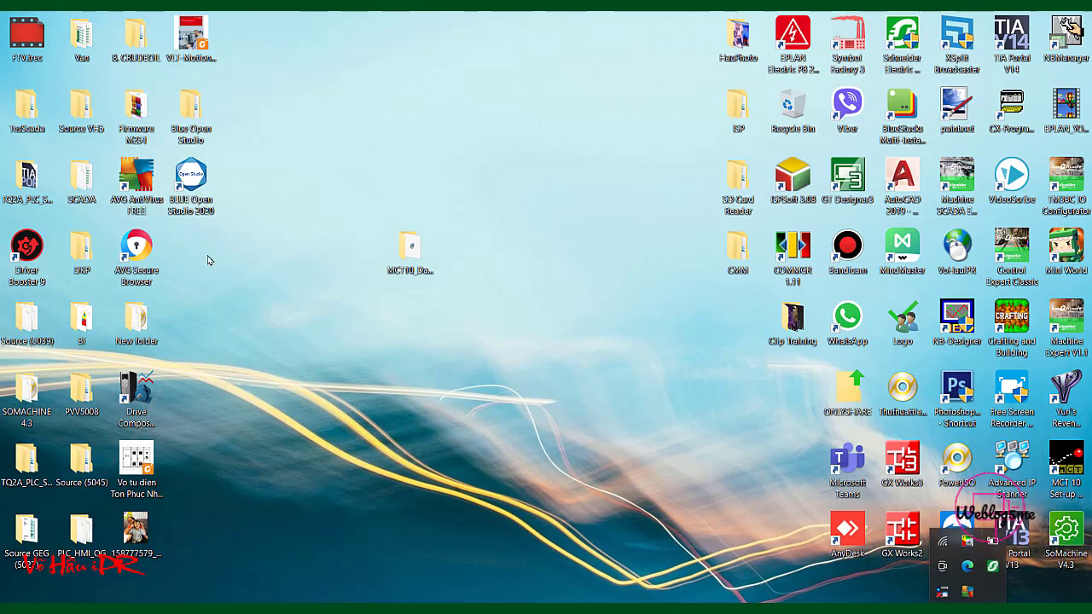
# Select the BLUE Open Studio 2020 shortcut on the desktop and bring up its available commands
pyautogui.click(203, 174)
pyautogui.rightClick(203, 175)
pyautogui.click(257, 277)
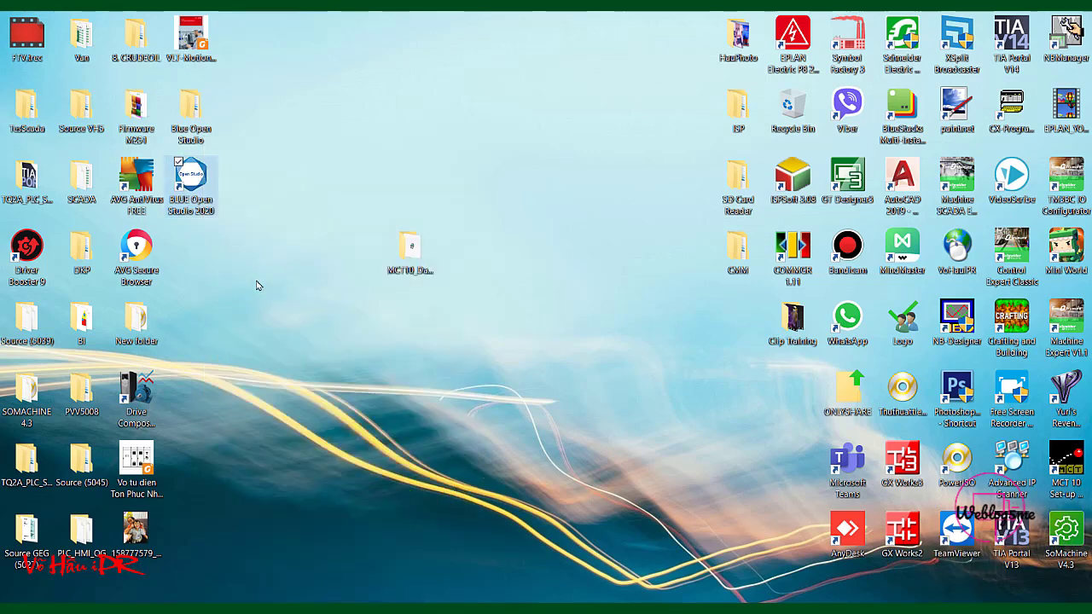